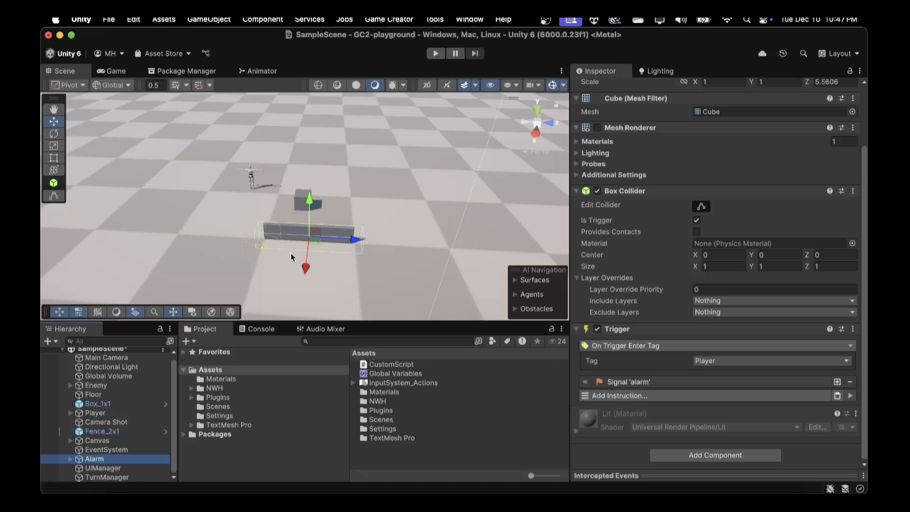
- Deactivate the Alarm trigger object in the scene
scroll(294, 251, "up", 5)
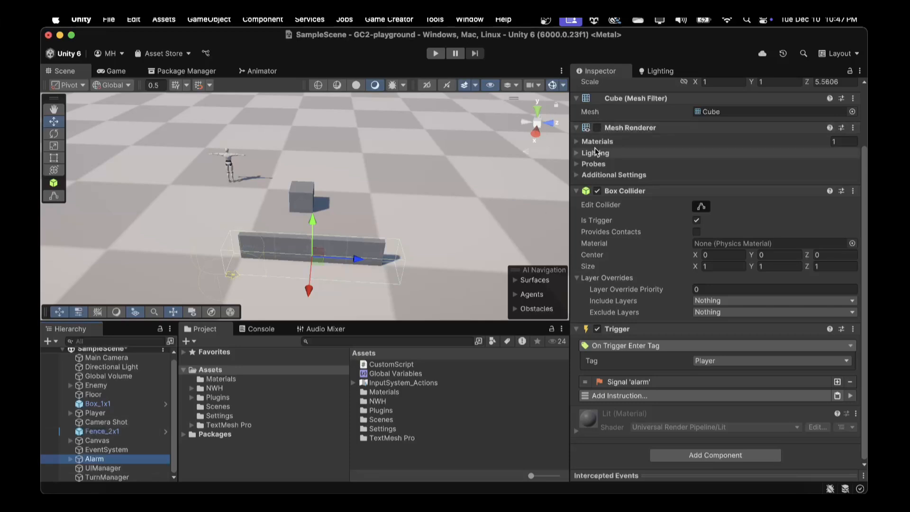
scroll(598, 124, "up", 3)
left_click(602, 89)
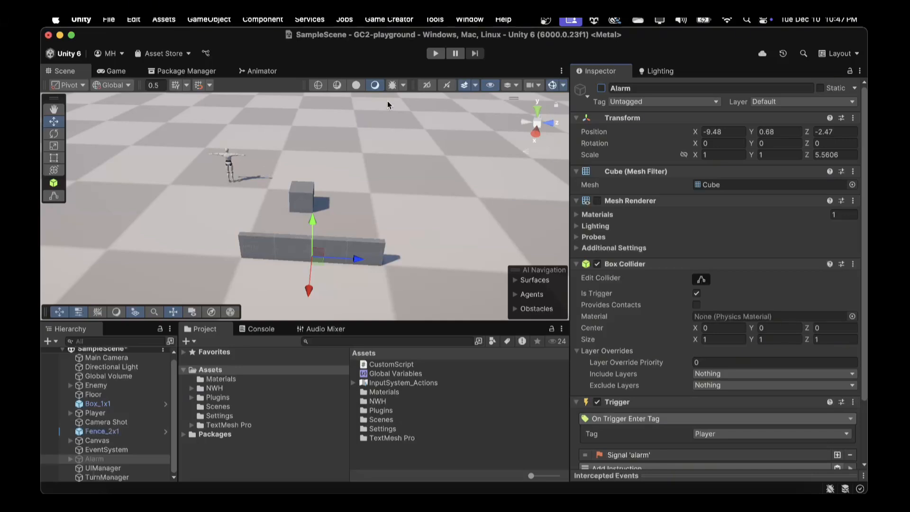
- Add a Trigger component to the Fence_2x1 object
left_click(269, 243)
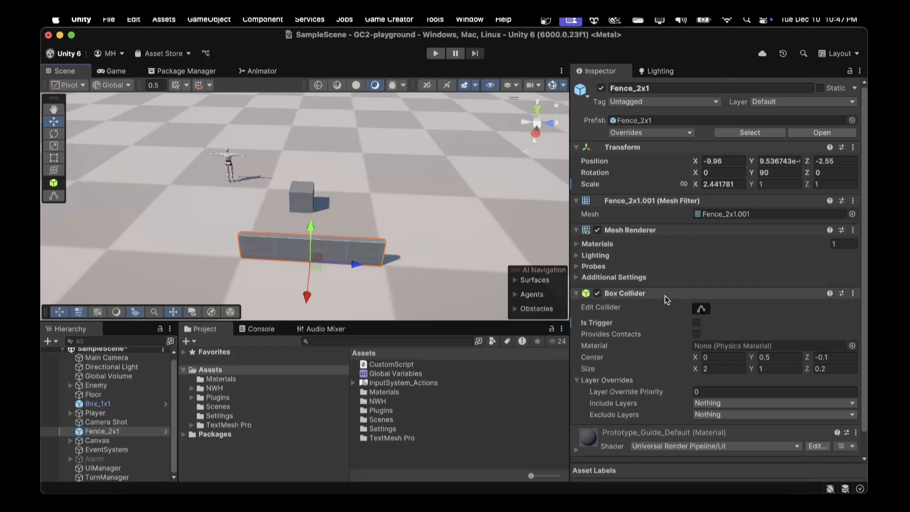
scroll(665, 296, "down", 2)
left_click(672, 450)
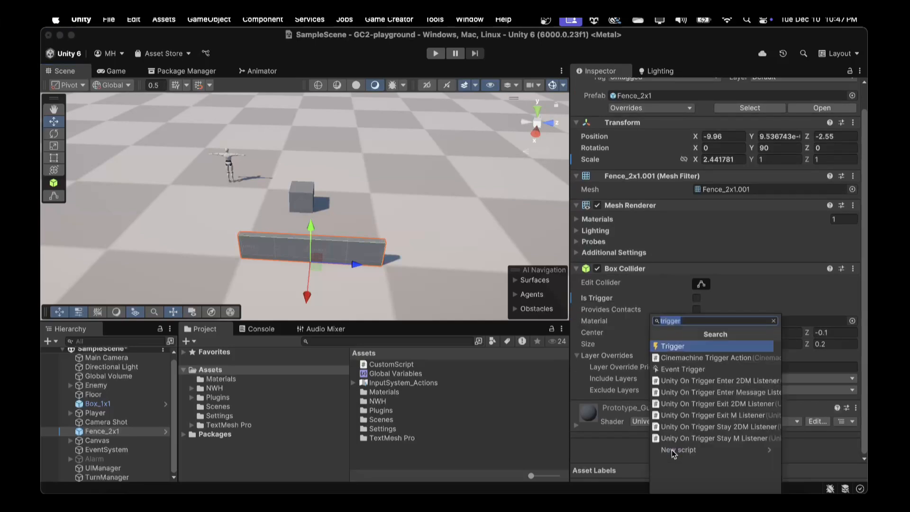
type("trigger")
key("Return")
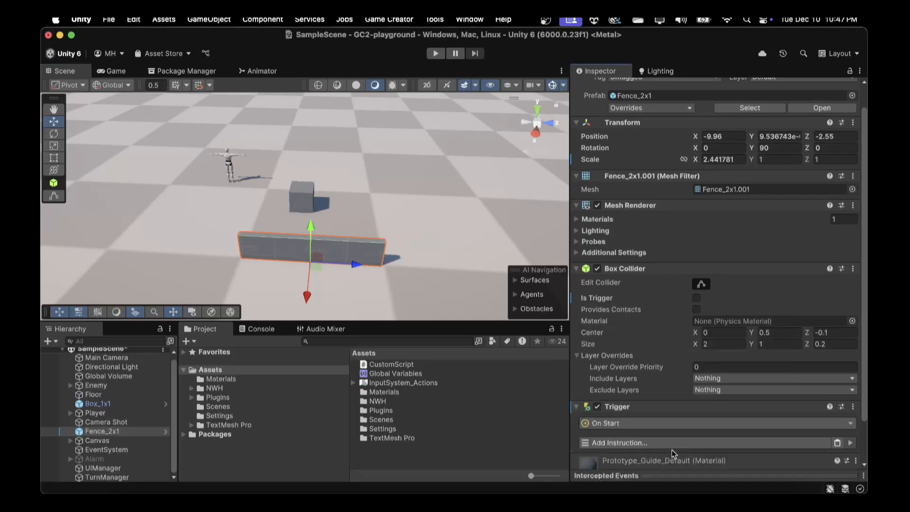
- Look through the Input and Interactive events and set the fence's trigger event to On Input Button
scroll(682, 419, "down", 2)
left_click(623, 374)
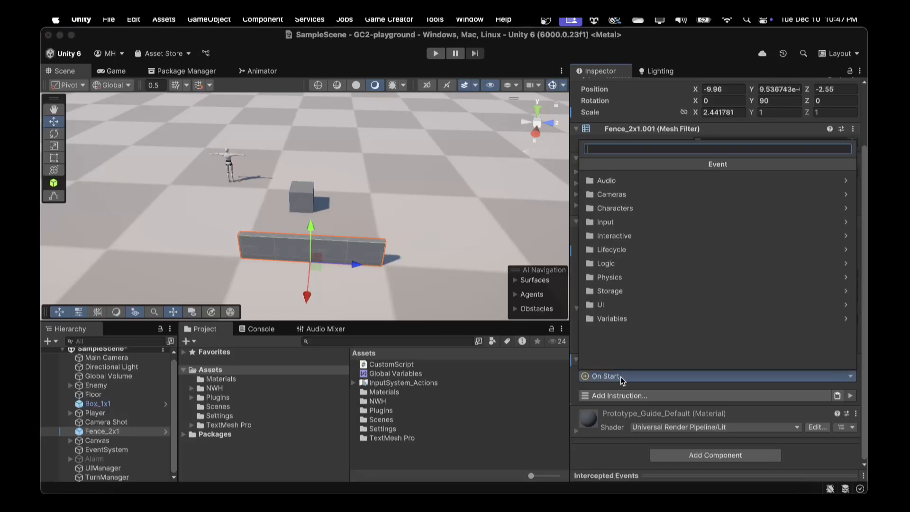
left_click(608, 222)
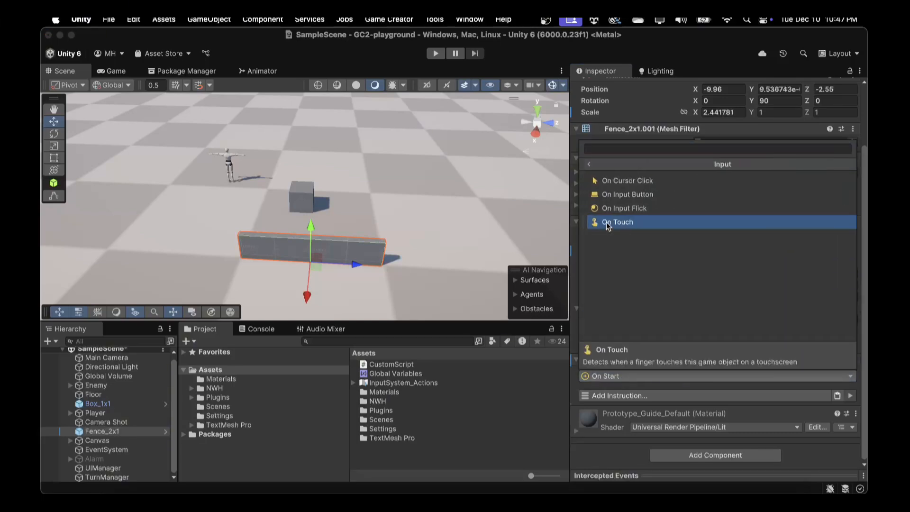
left_click(585, 164)
left_click(604, 236)
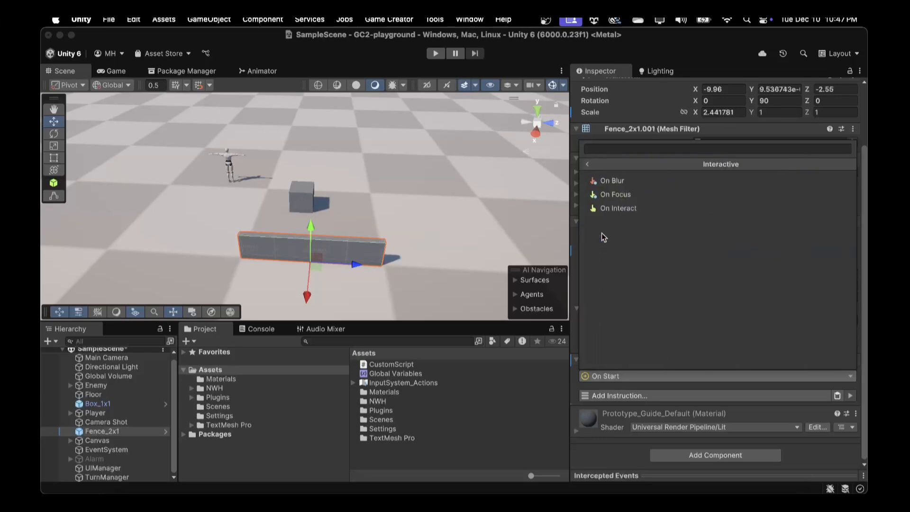
left_click(586, 163)
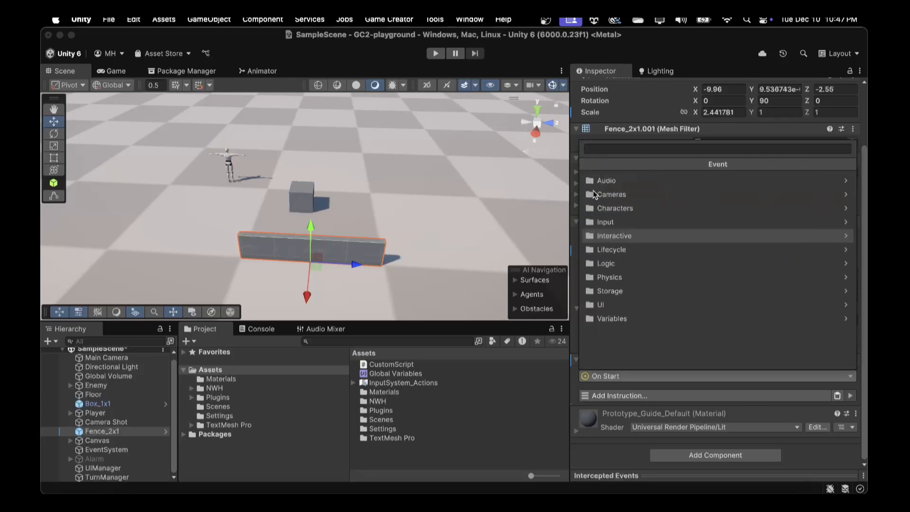
left_click(606, 235)
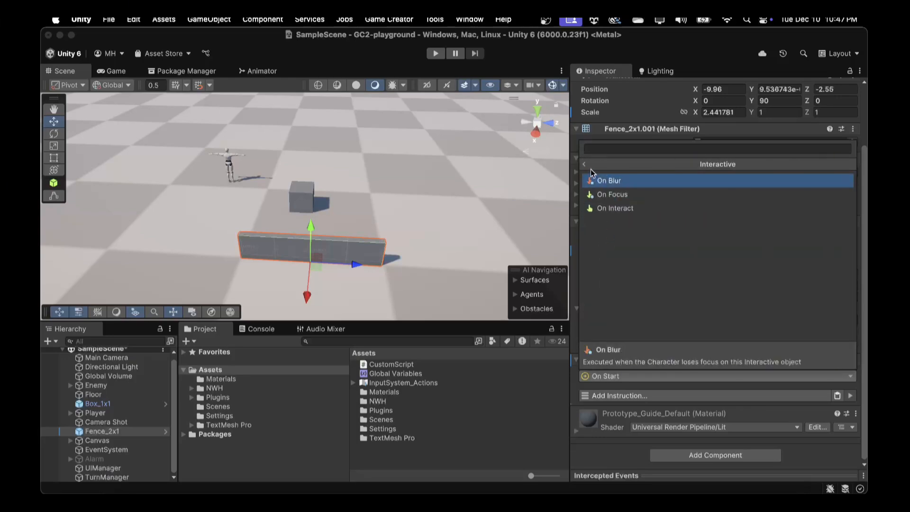
left_click(585, 163)
left_click(602, 225)
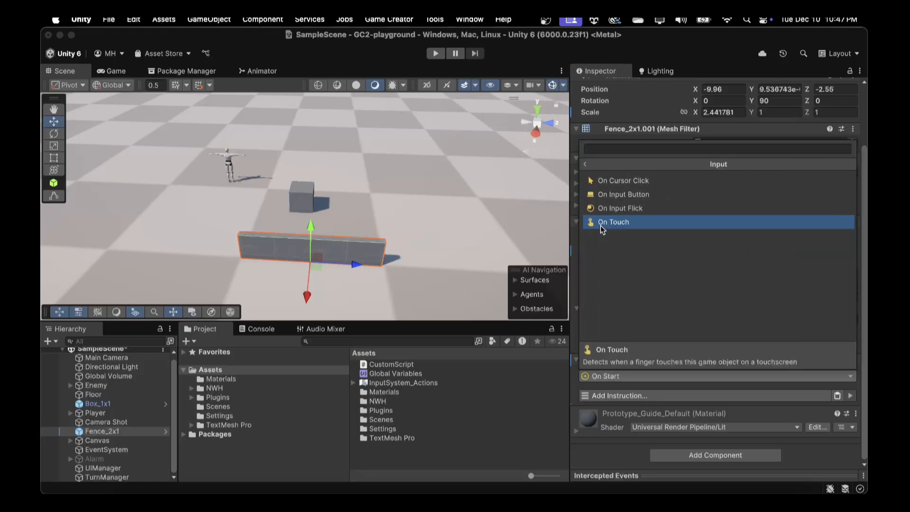
left_click(615, 194)
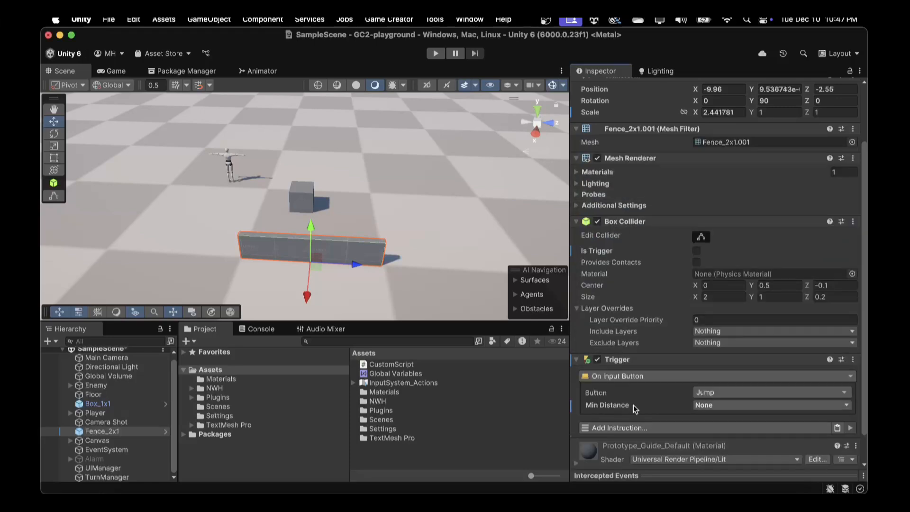
scroll(633, 405, "down", 2)
left_click(709, 360)
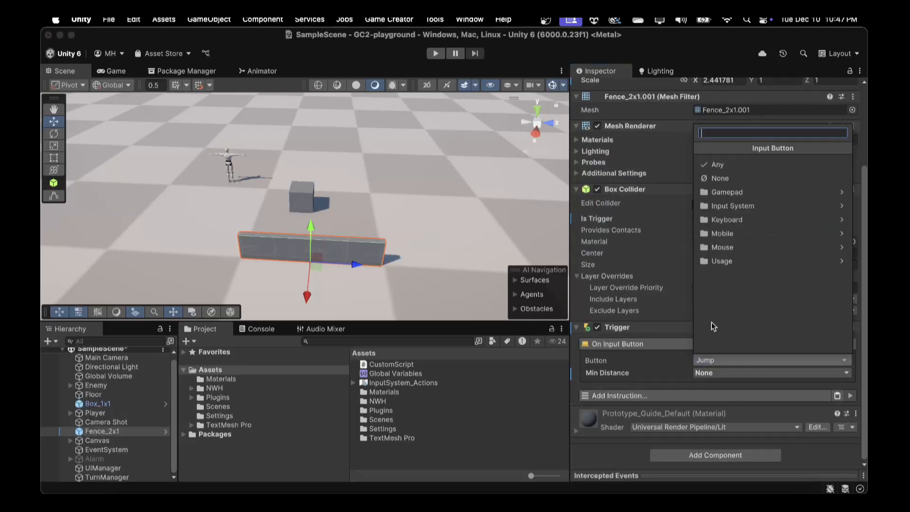
left_click(708, 247)
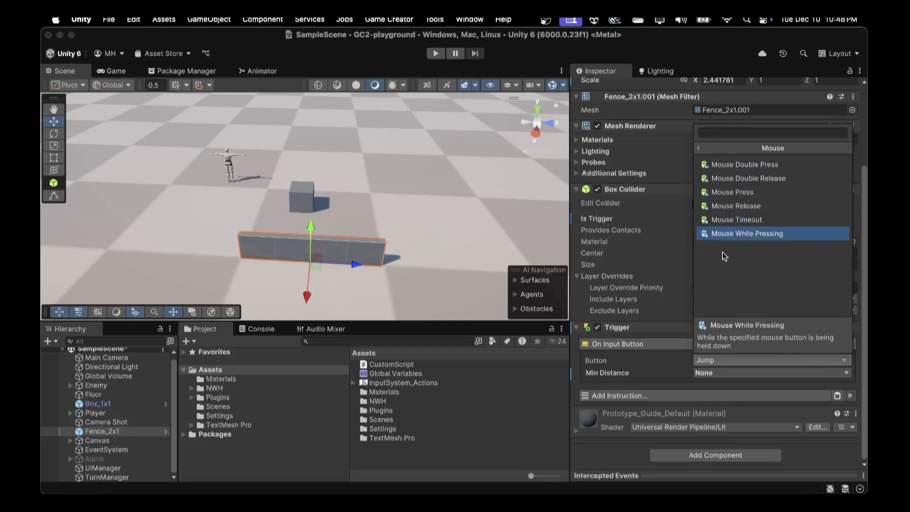
left_click(678, 241)
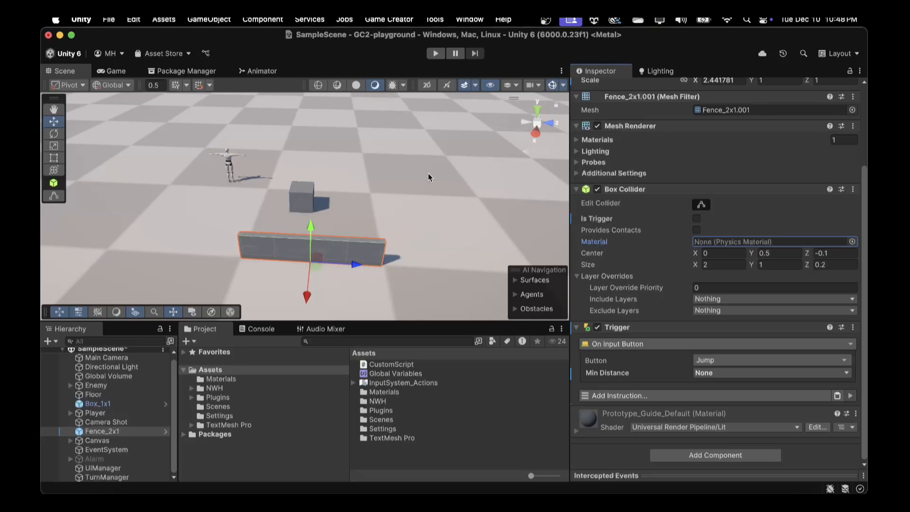
- Install the On Mouse Hover event from the Game Creator Hub and close the hub
left_click(388, 21)
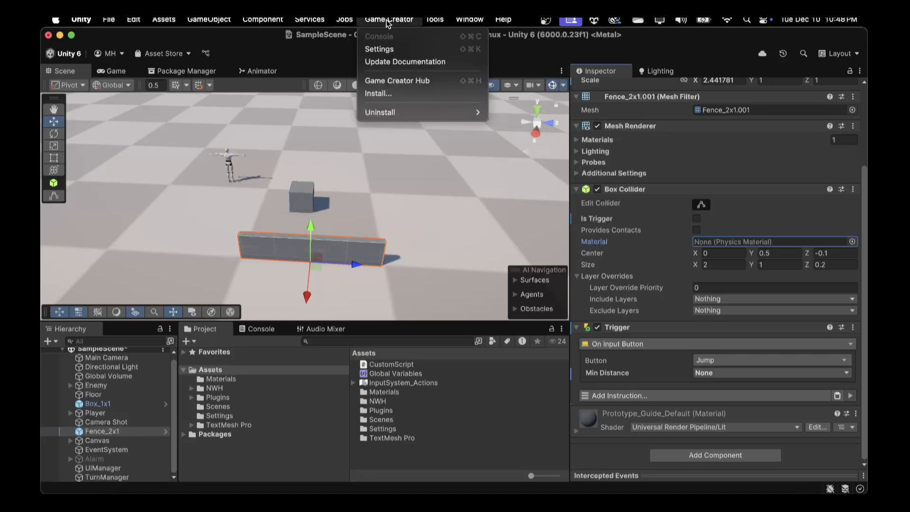
left_click(384, 81)
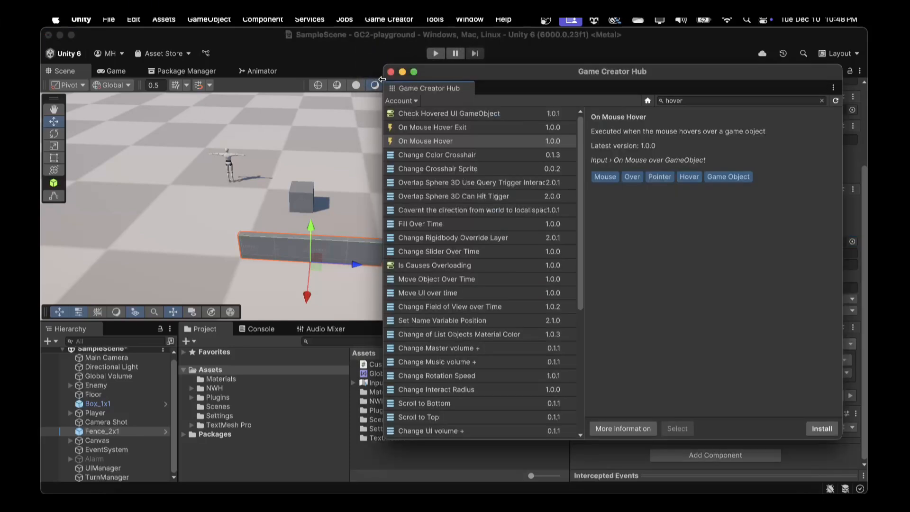
left_click(689, 101)
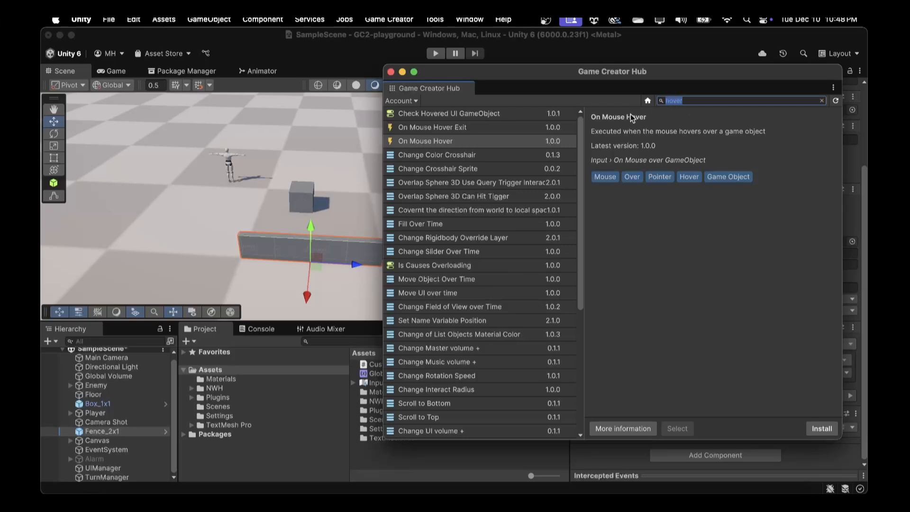
left_click(418, 141)
left_click(428, 144)
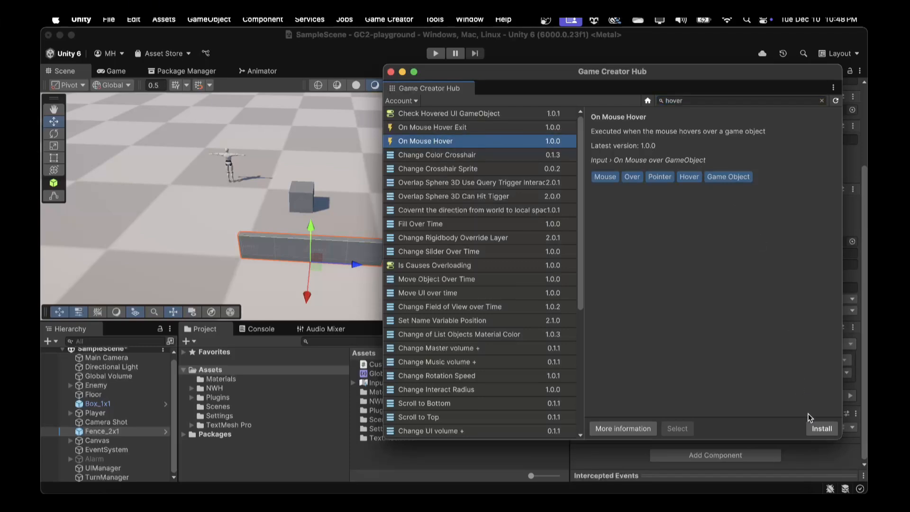
left_click(816, 430)
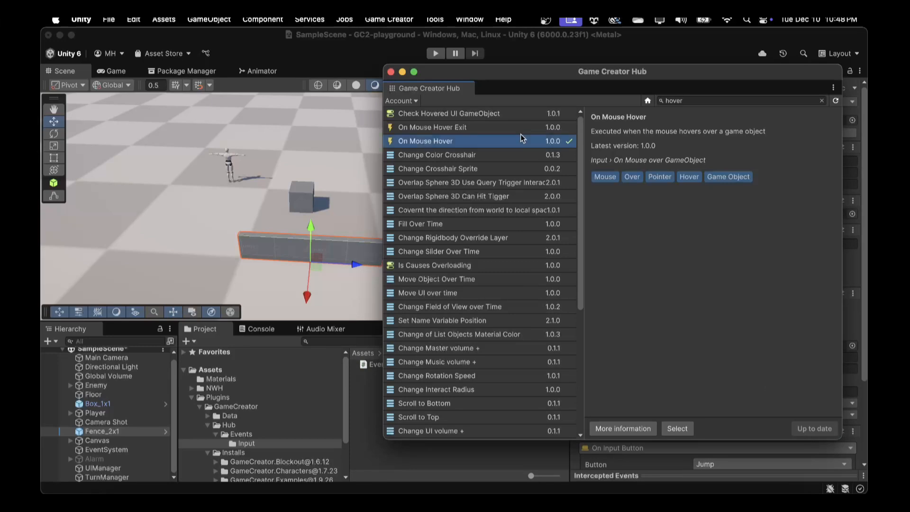
left_click(391, 72)
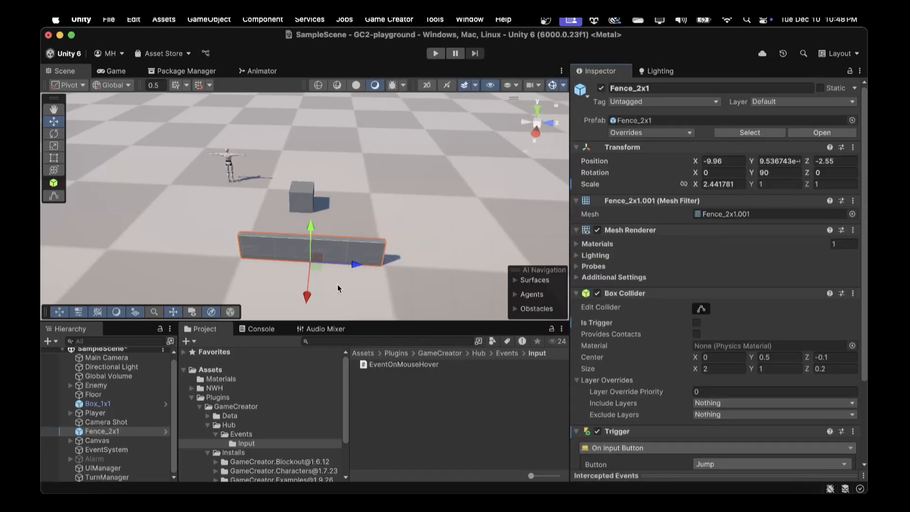
- Set the fence's trigger event to On Mouse Hover, listed among the input events as On Mouse over GameObject
left_click(233, 445)
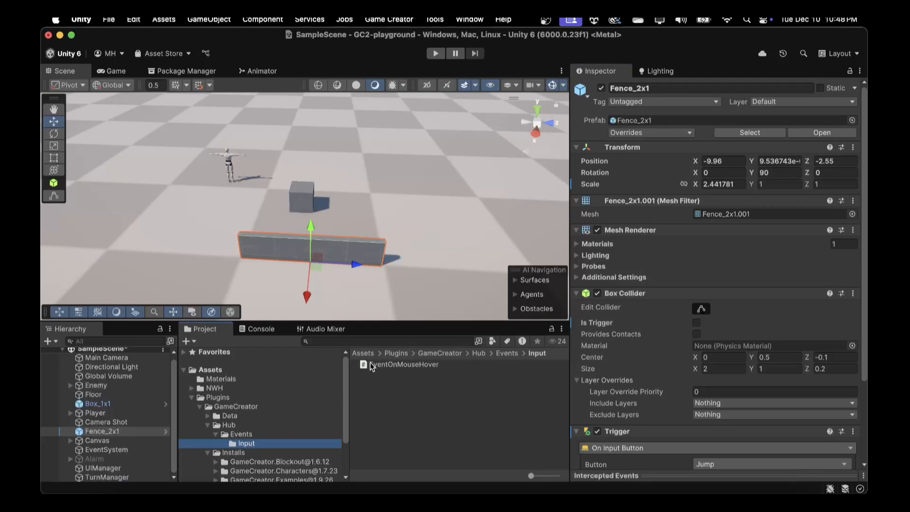
scroll(678, 429, "down", 5)
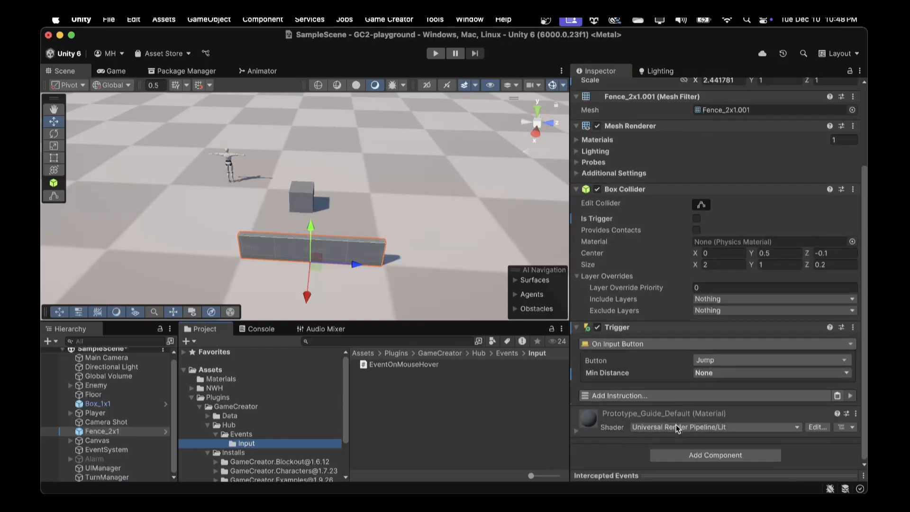
left_click(633, 345)
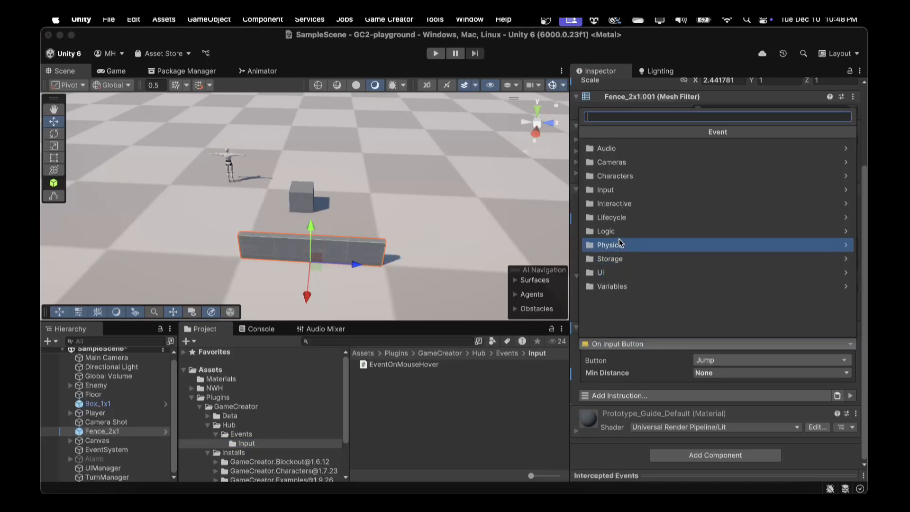
left_click(618, 204)
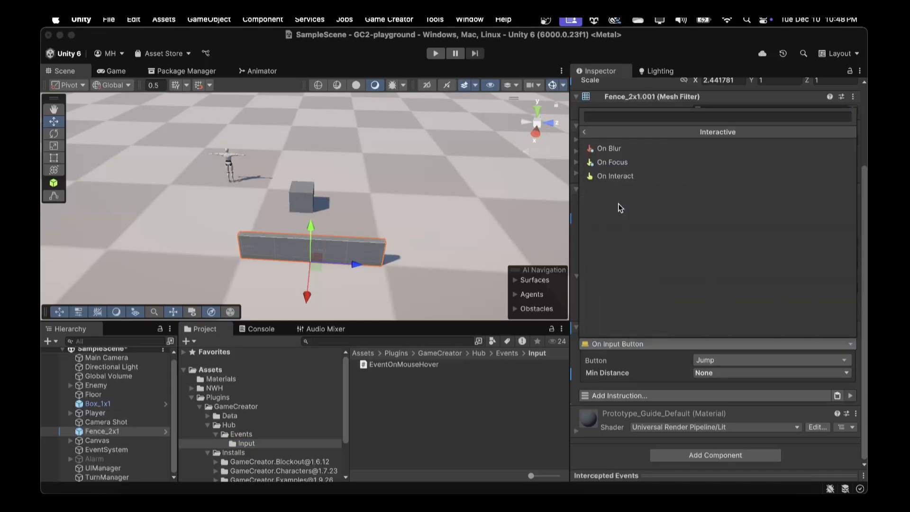
left_click(585, 132)
left_click(593, 186)
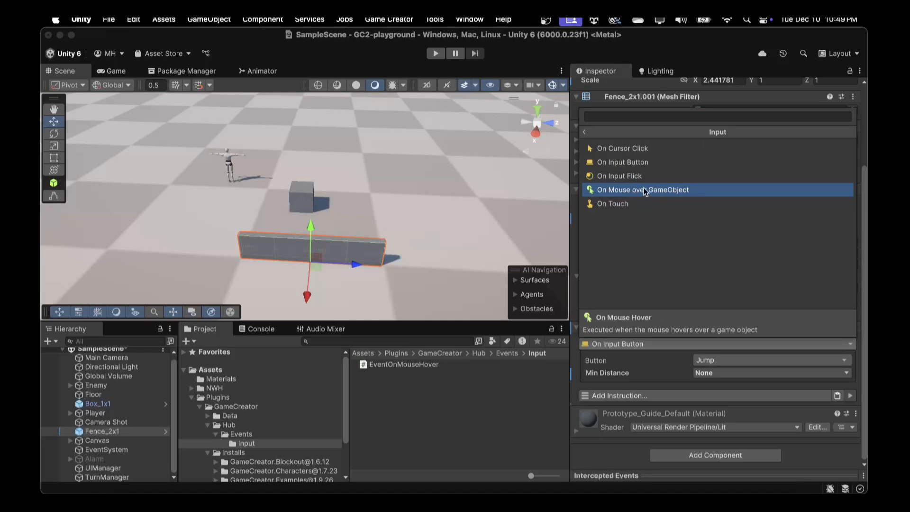
left_click(609, 190)
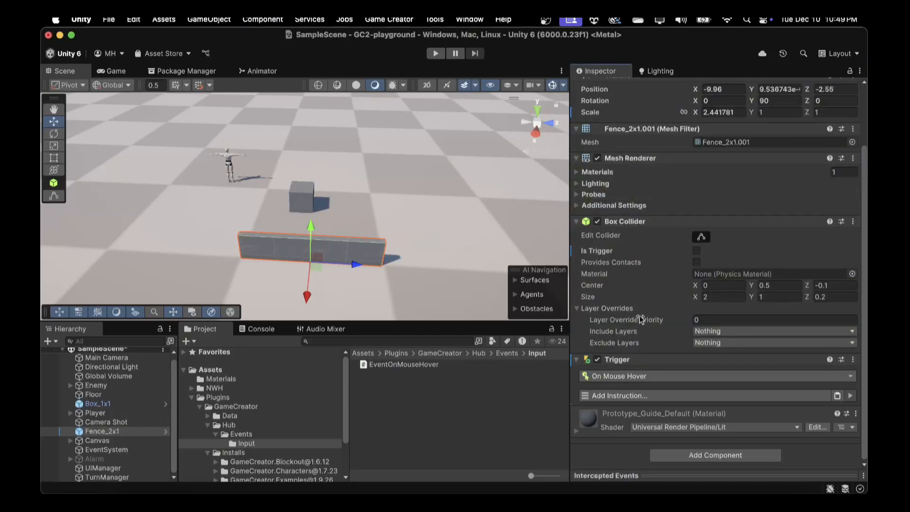
- Add an Emit Signal instruction to the fence's trigger and set its signal to "alarm"
left_click(615, 396)
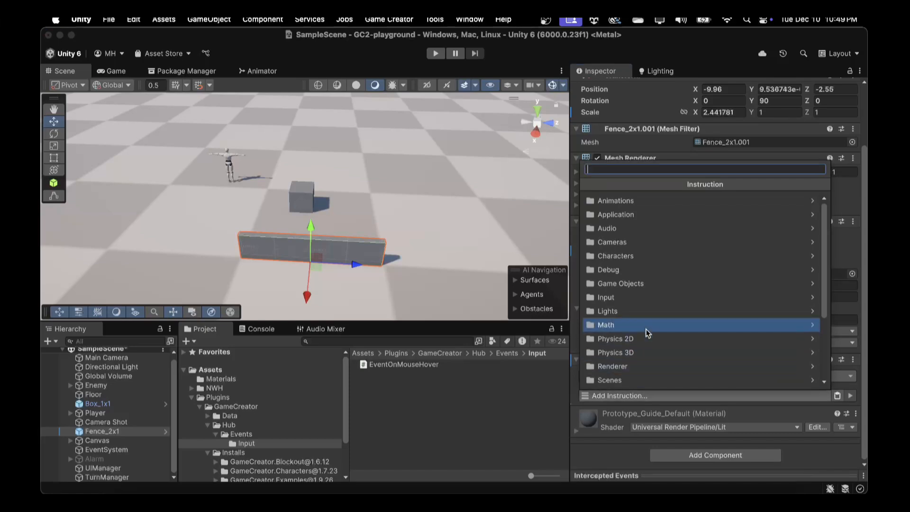
type("emit")
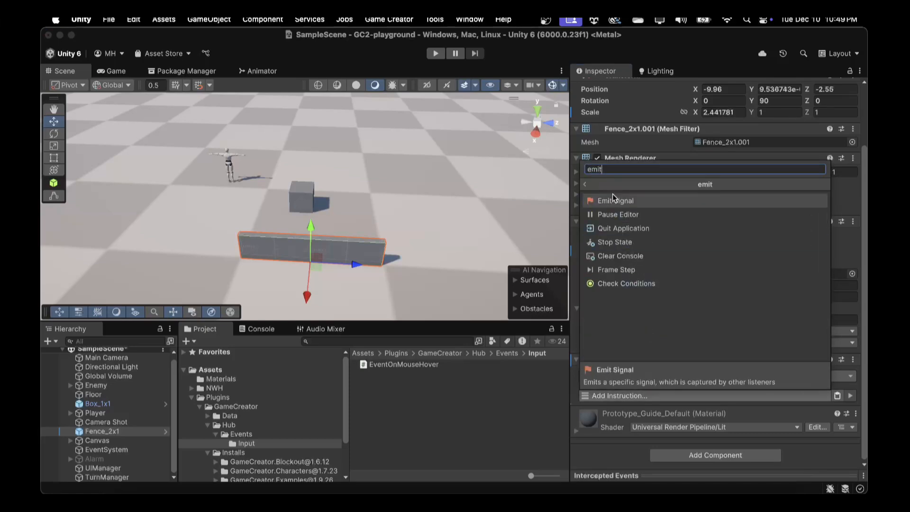
left_click(615, 201)
left_click(705, 408)
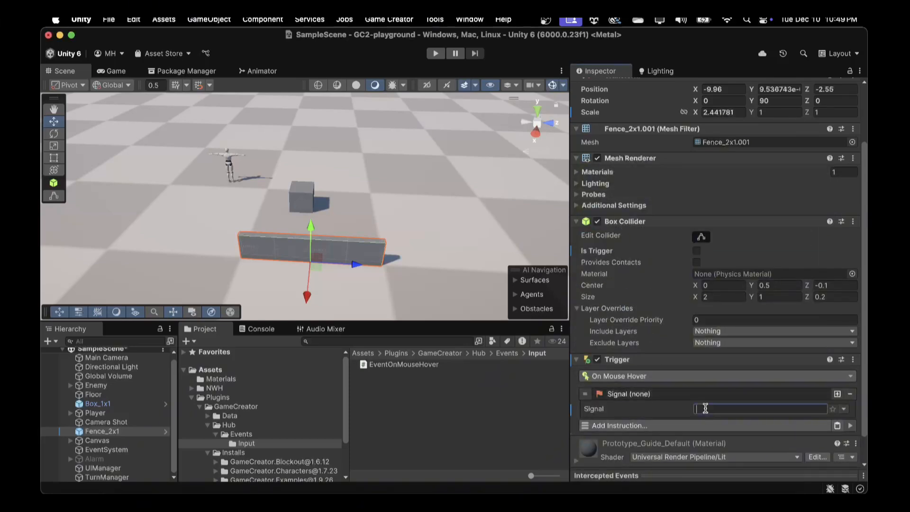
type("alarm")
- Test the fence's alarm in play mode by walking the player up to it and passing the pointer over it, and end the test
scroll(243, 239, "down", 5)
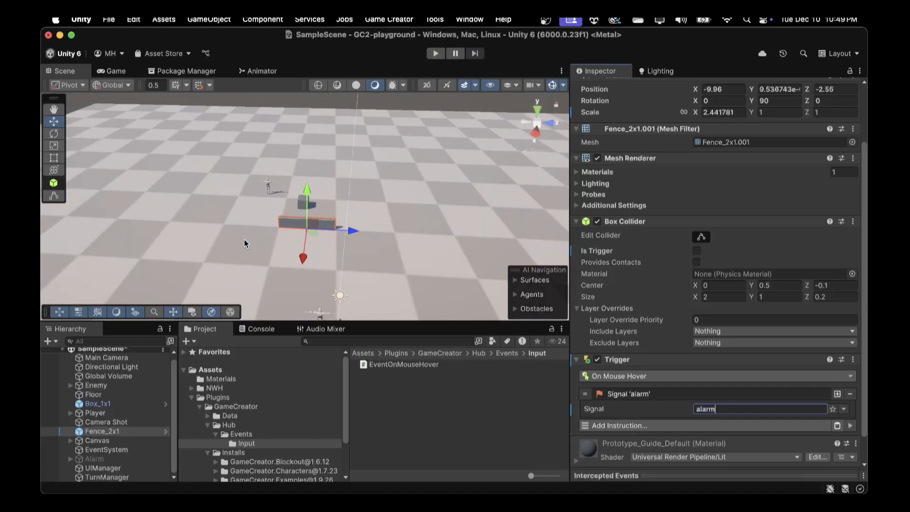
scroll(243, 240, "up", 5)
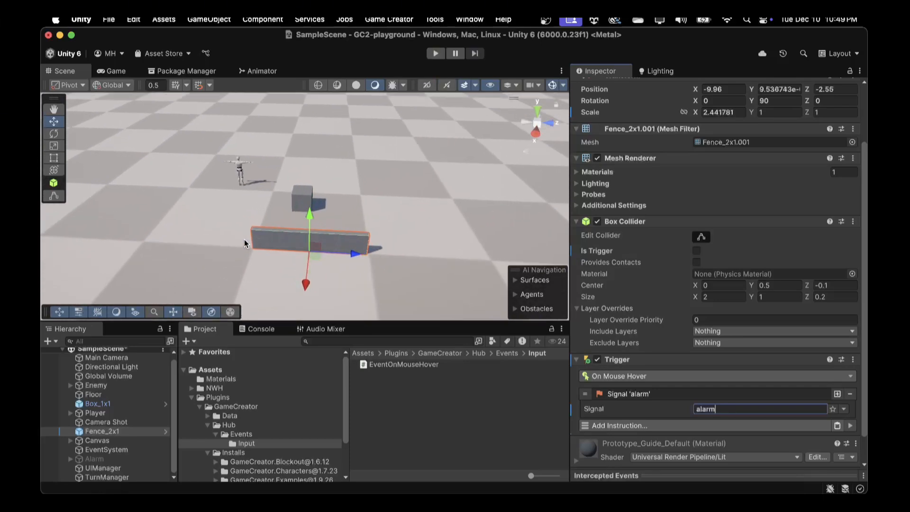
scroll(244, 240, "down", 3)
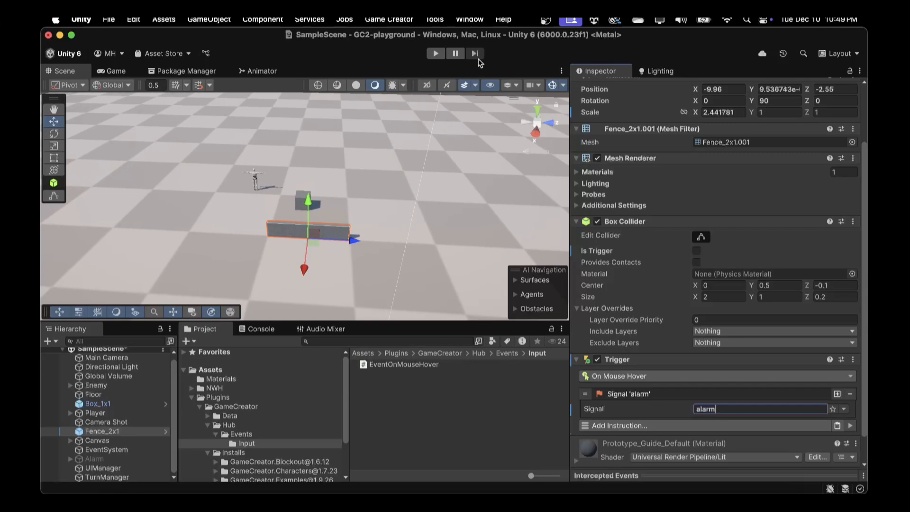
left_click(436, 54)
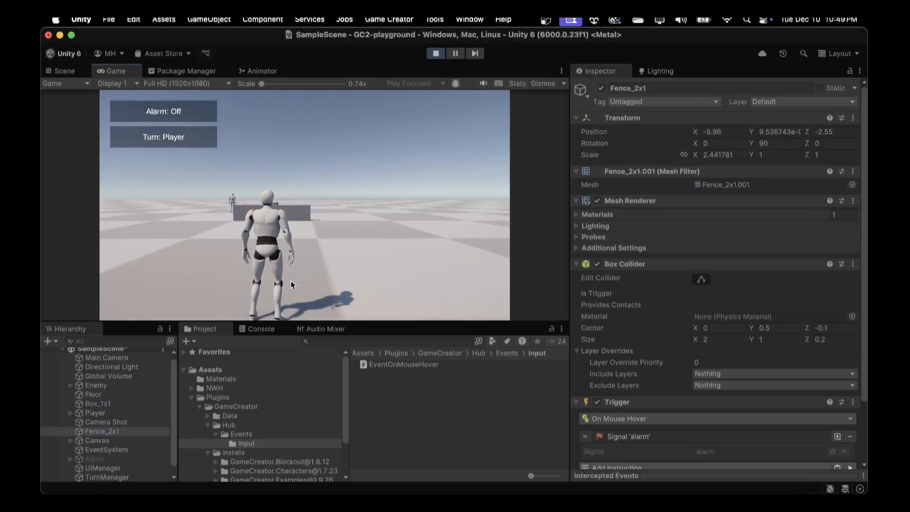
key("w")
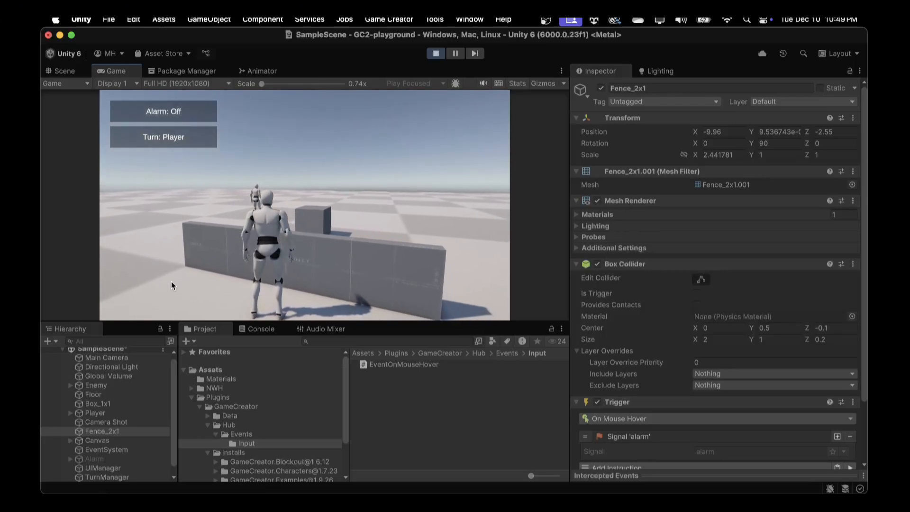
mouse_move(217, 235)
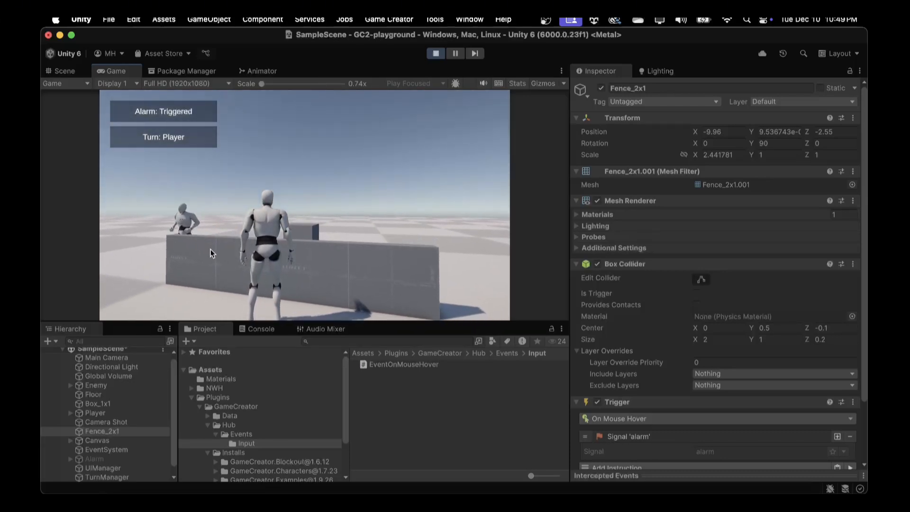
key("s")
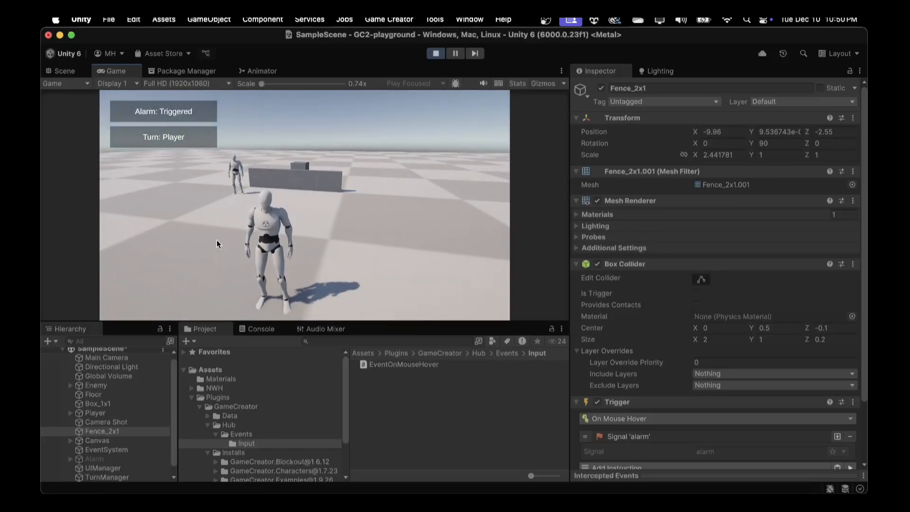
left_click(434, 53)
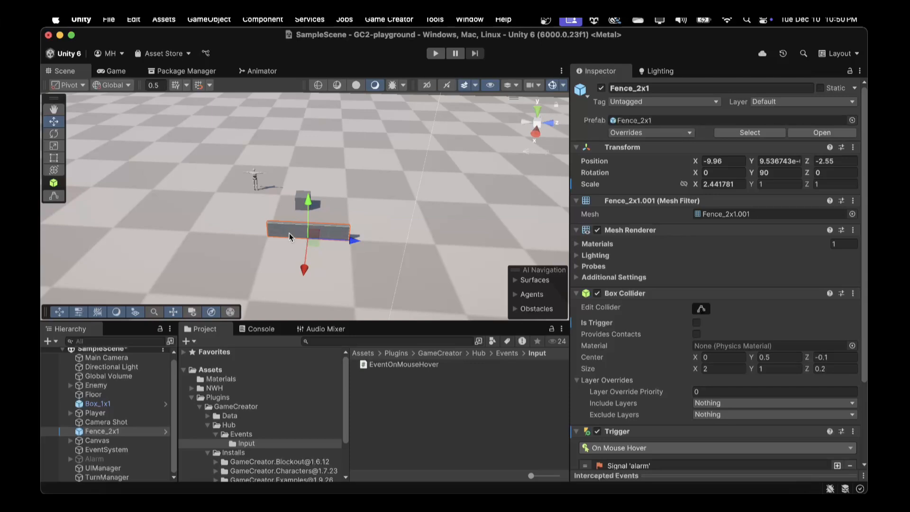
- Change the Camera Shot's type to Follow Target and expand its Follow settings
left_click(104, 416)
left_click(104, 424)
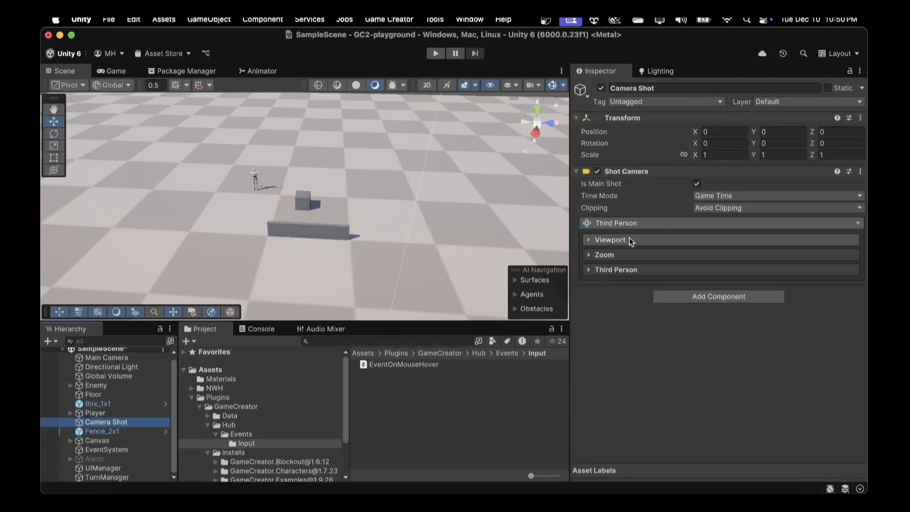
left_click(625, 225)
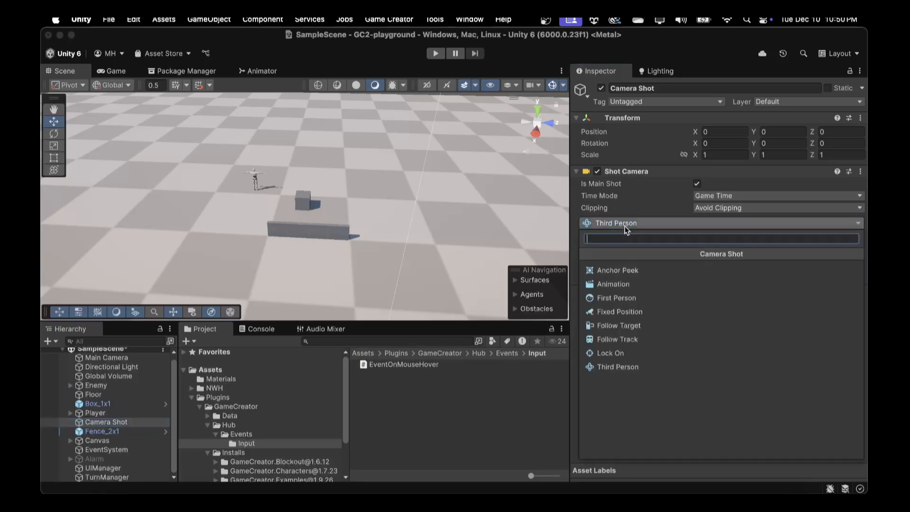
left_click(611, 326)
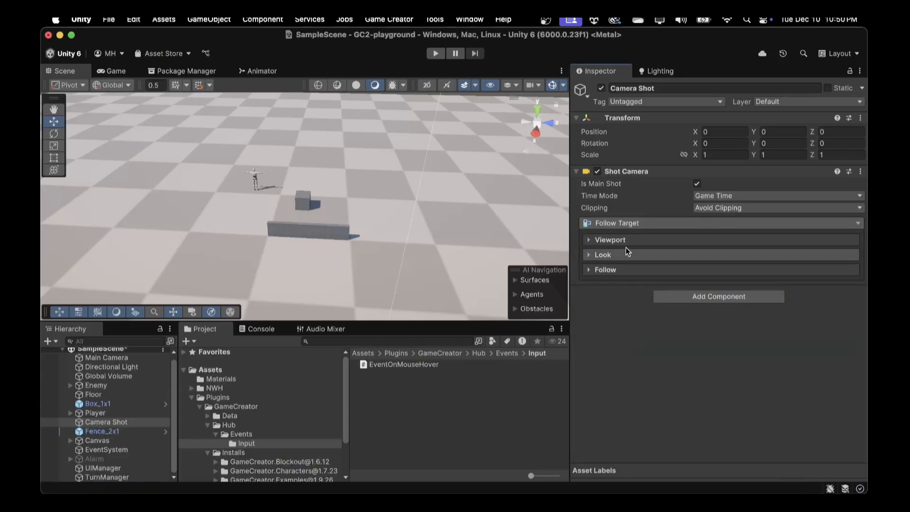
left_click(626, 270)
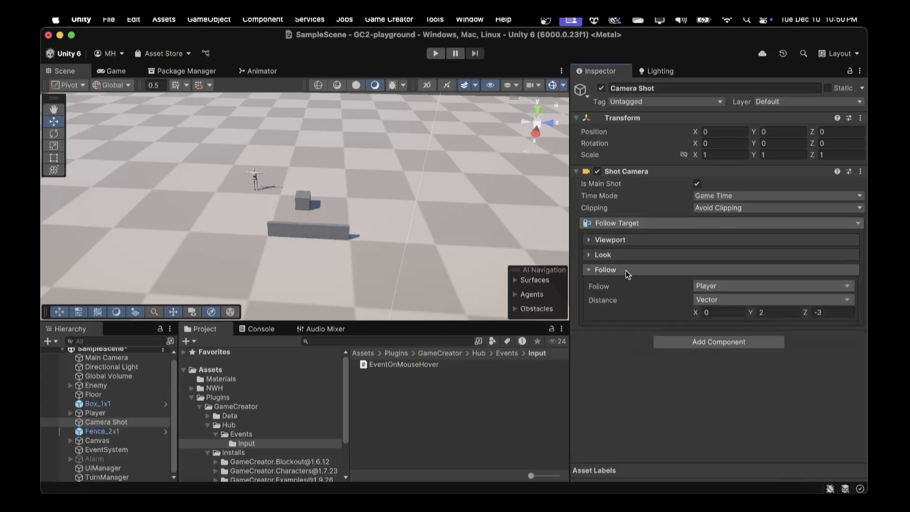
- In a play-mode test, set the follow distance to Y 9.41 and Z -4.15, and test the fence's alarm with the pointer from above
left_click(435, 53)
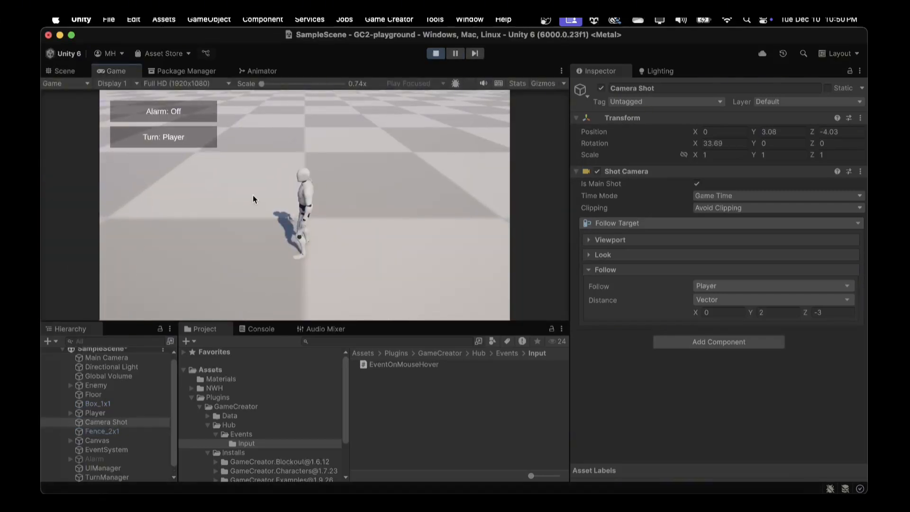
left_click_drag(752, 318, 846, 311)
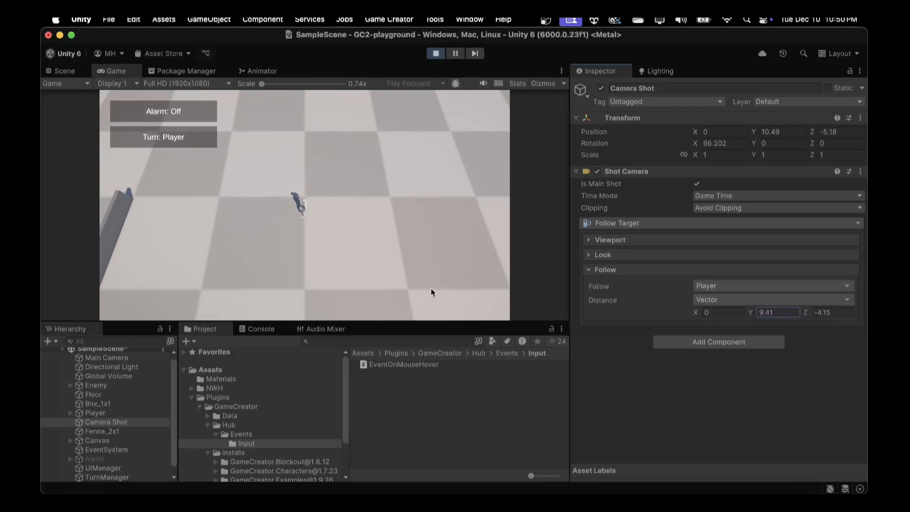
left_click(378, 247)
key("a")
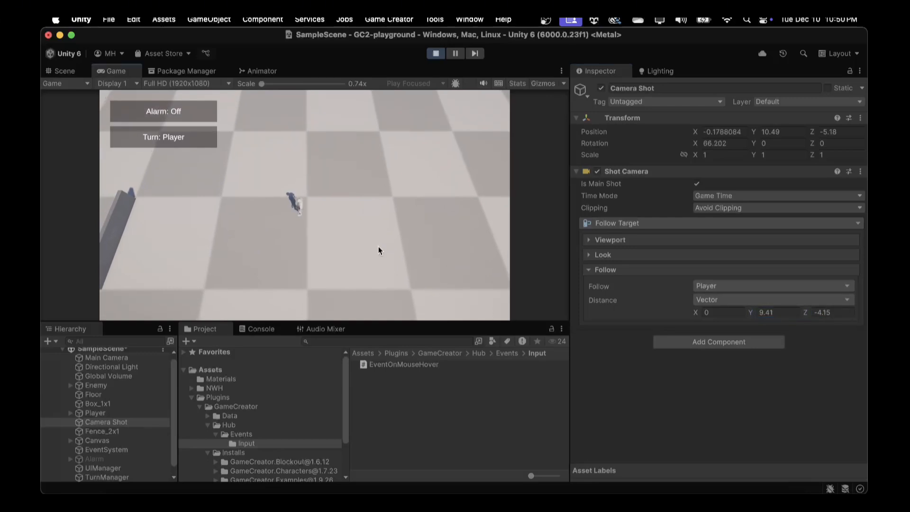
key("a")
key("a")
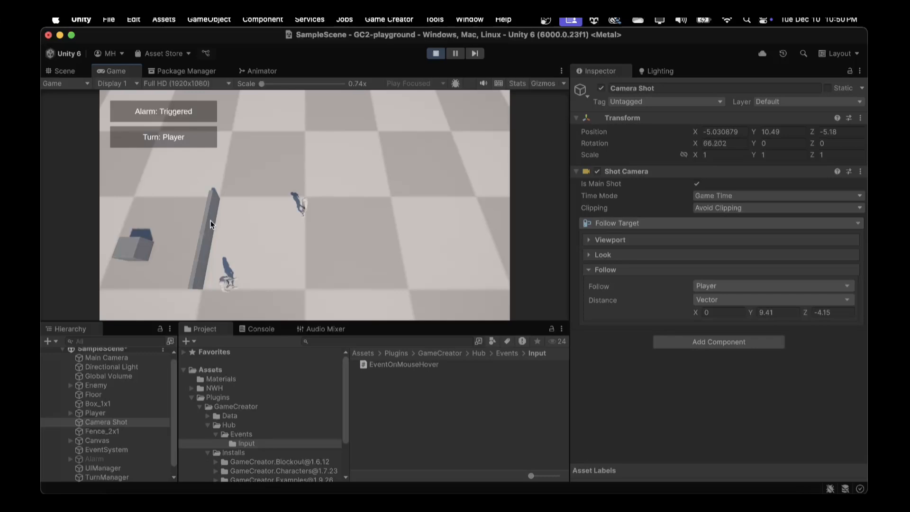
left_click(436, 53)
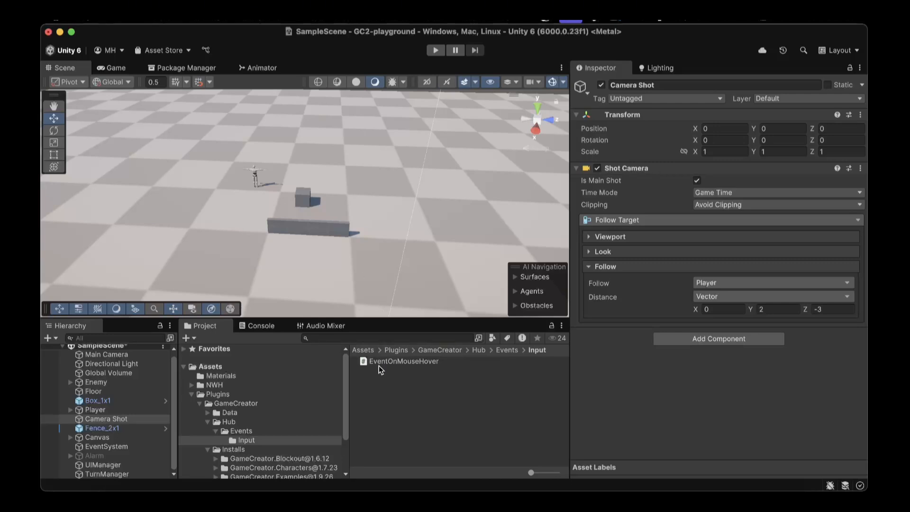
- Review the On Mouse Hover event's entry in the Game Creator Hub and close the hub
left_click(390, 21)
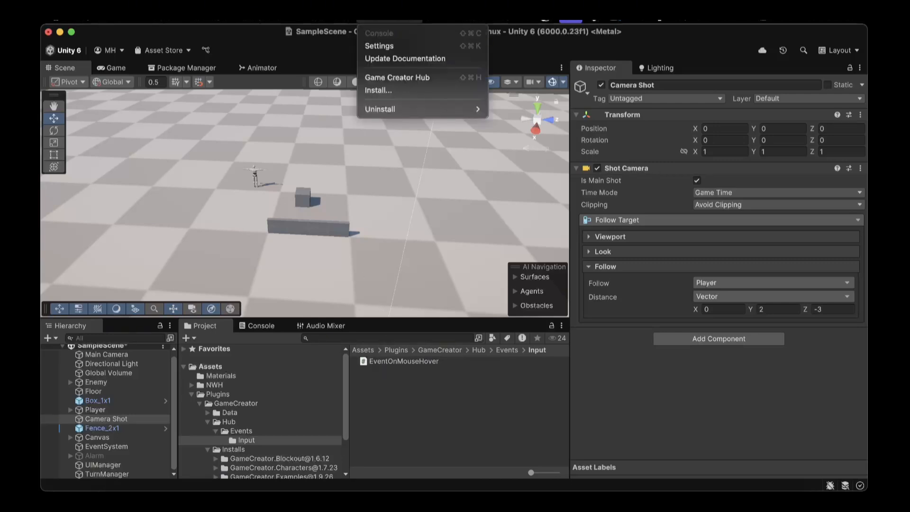
left_click(389, 77)
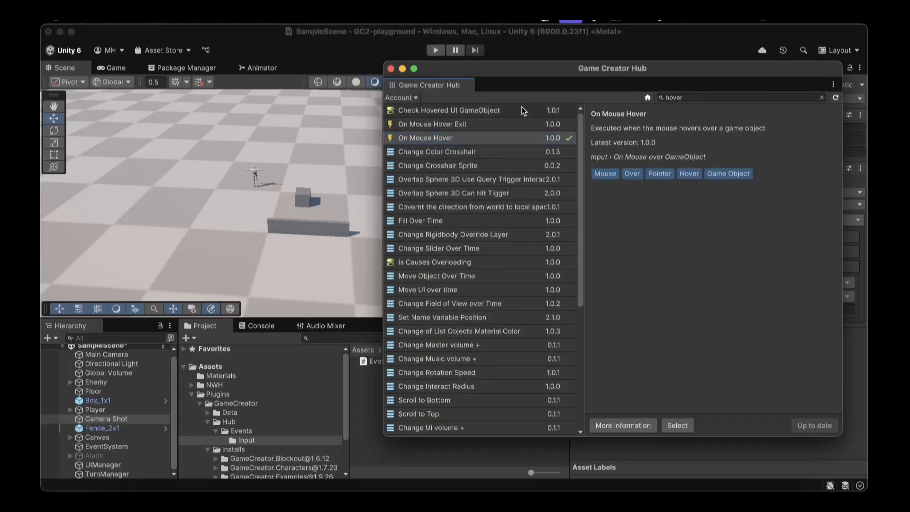
left_click(390, 68)
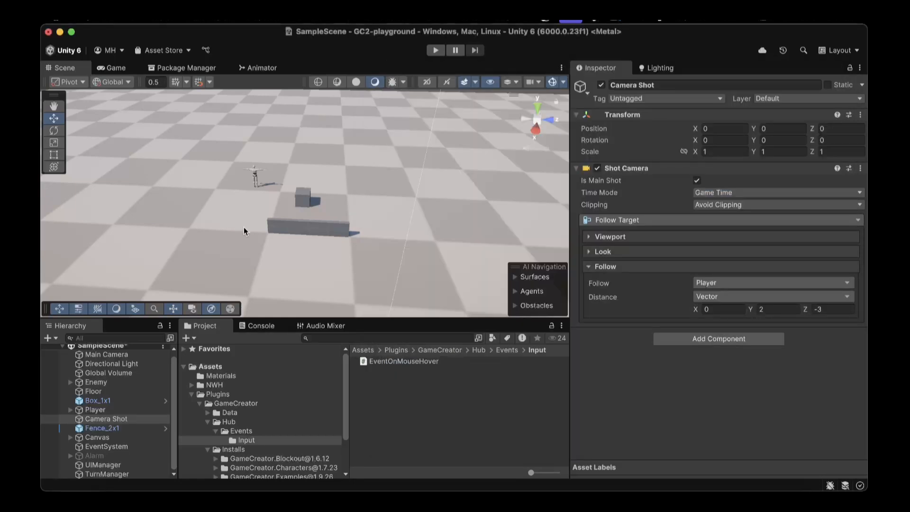